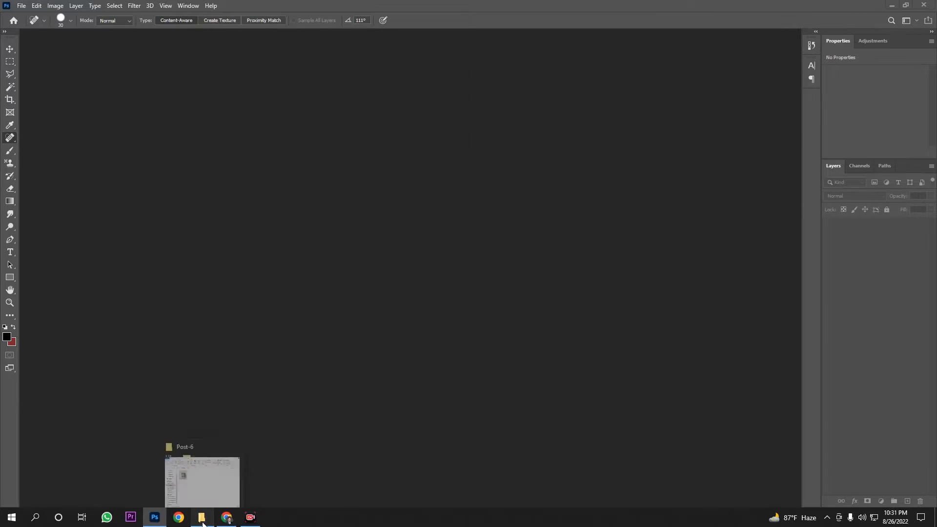
Open Image.jpg from the Post-6 folder in Photoshop and look over the skin on the face
left_click(201, 517)
left_click_drag(128, 131, 563, 148)
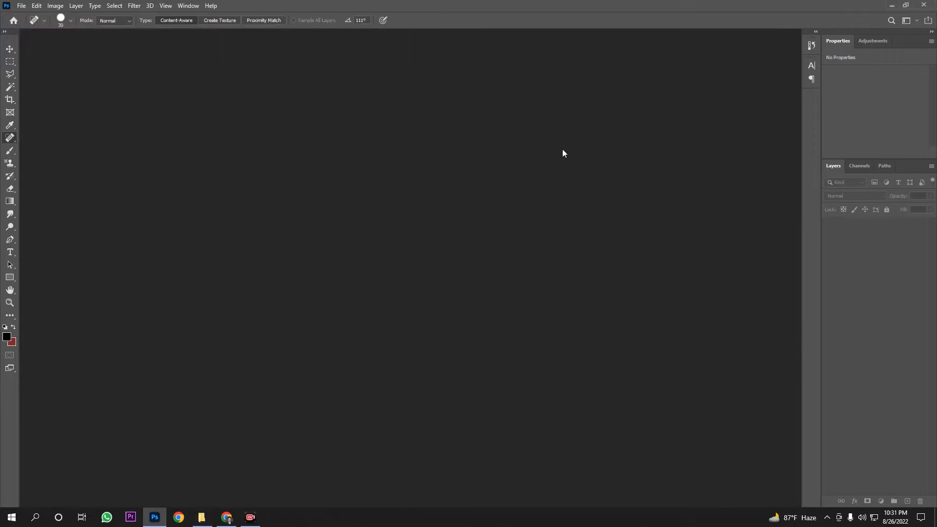
scroll(473, 265, "up", 5)
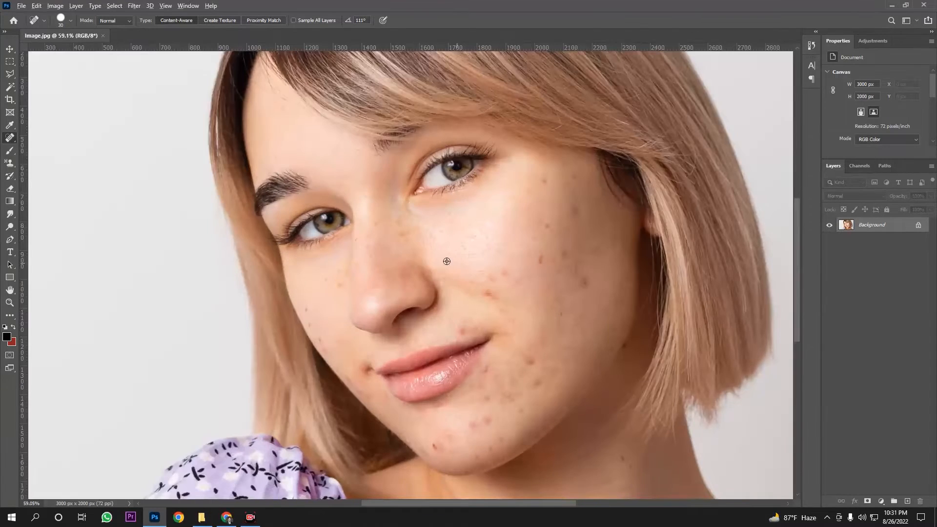
scroll(322, 270, "down", 5)
scroll(382, 314, "up", 3)
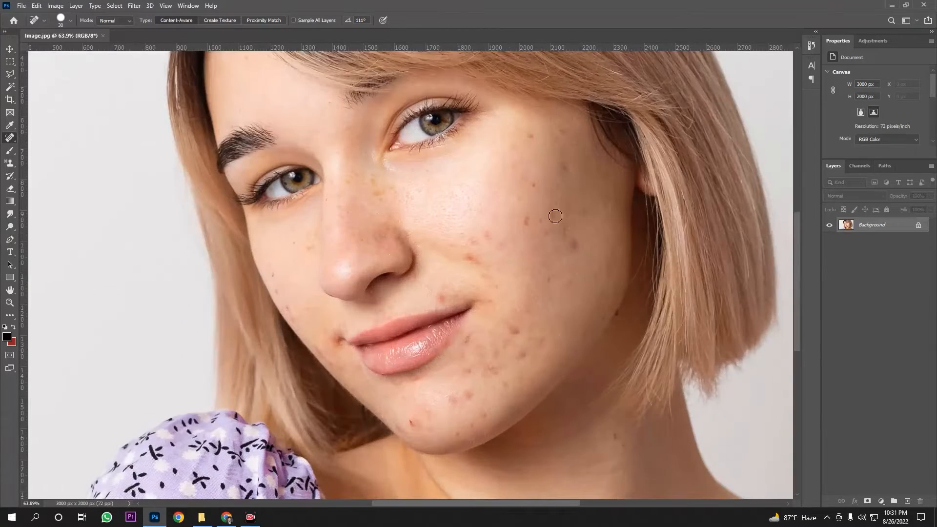
scroll(628, 311, "down", 2)
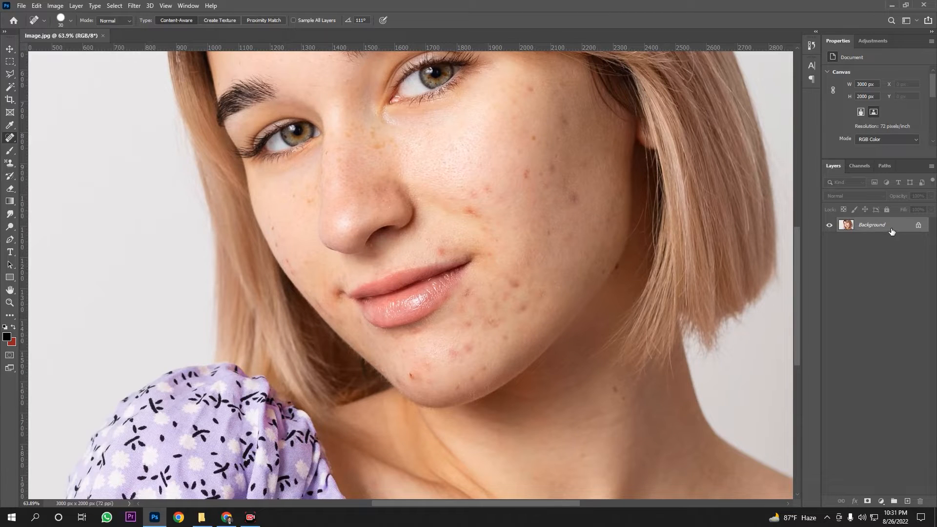
Duplicate the Background layer twice and hide the lower copy and the original Background layer
left_click_drag(892, 231, 910, 501)
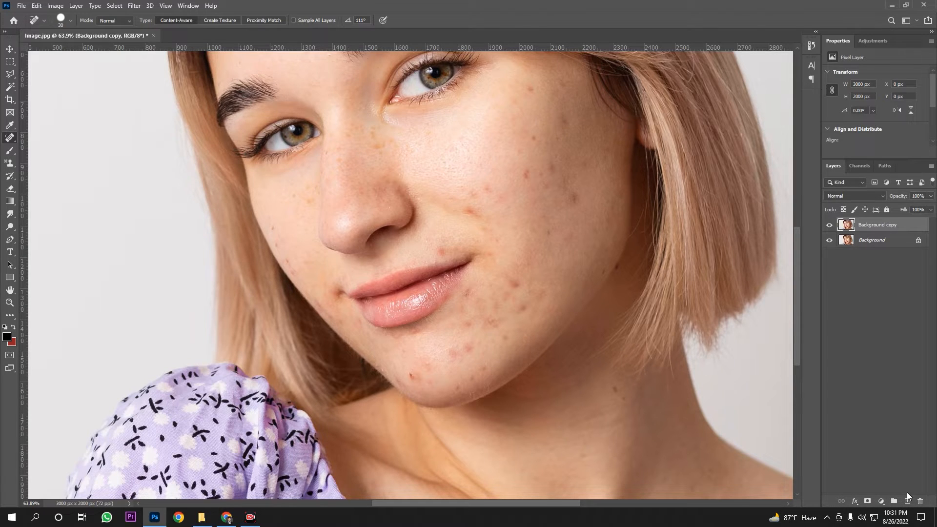
key("ctrl+j")
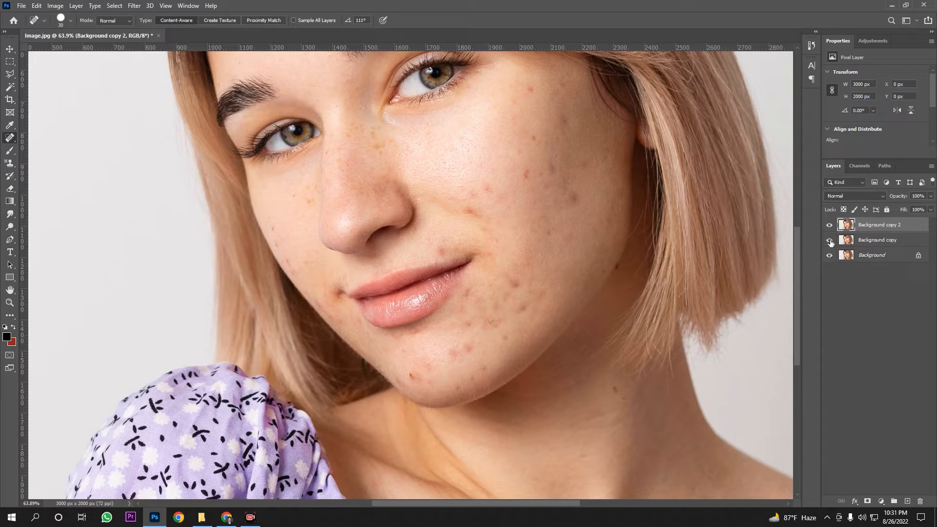
left_click_drag(830, 242, 829, 255)
Activate the Spot Healing Brush and set its size to 31 px for retouching the cheek
scroll(576, 190, "up", 5)
scroll(576, 191, "up", 3)
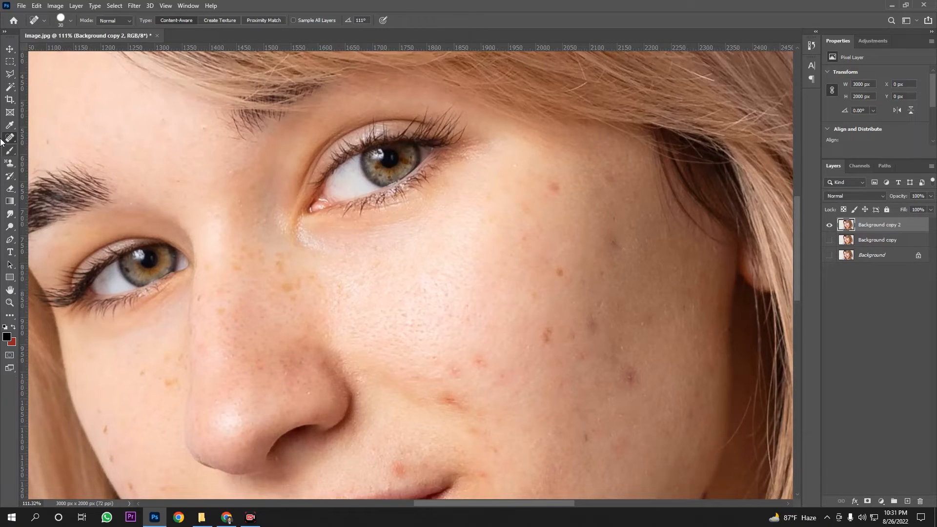
left_click(9, 139)
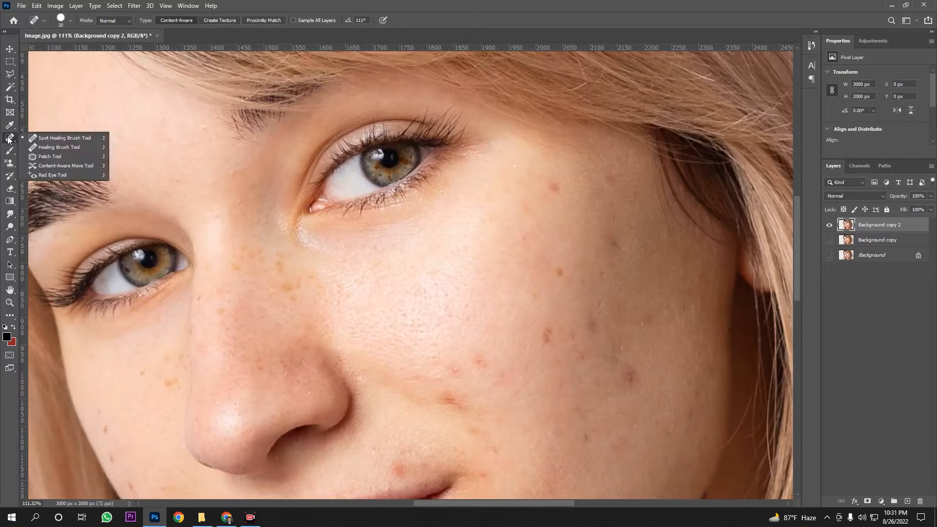
left_click(75, 140)
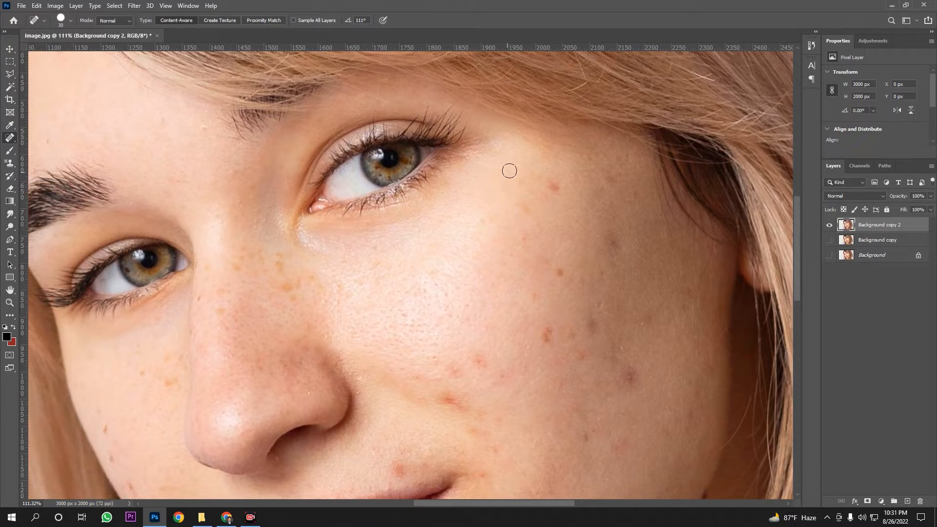
scroll(345, 236, "down", 5)
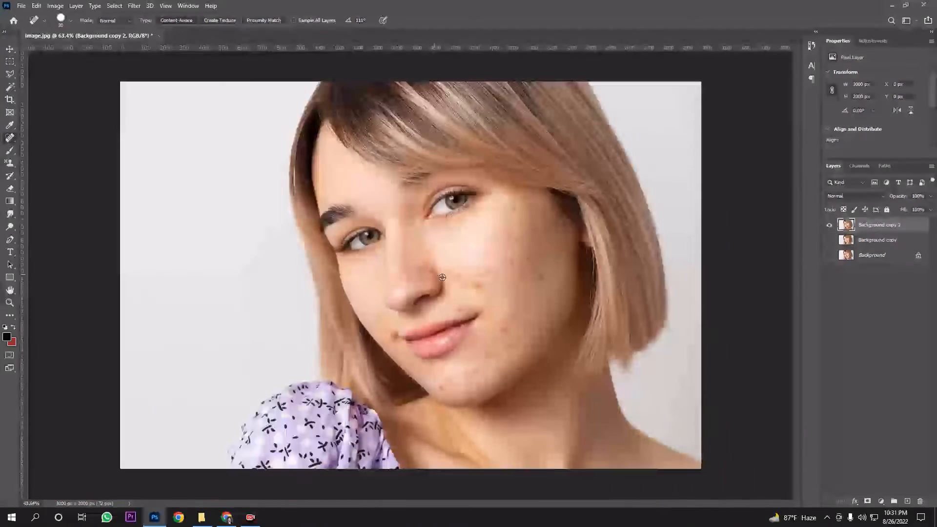
scroll(527, 278, "up", 5)
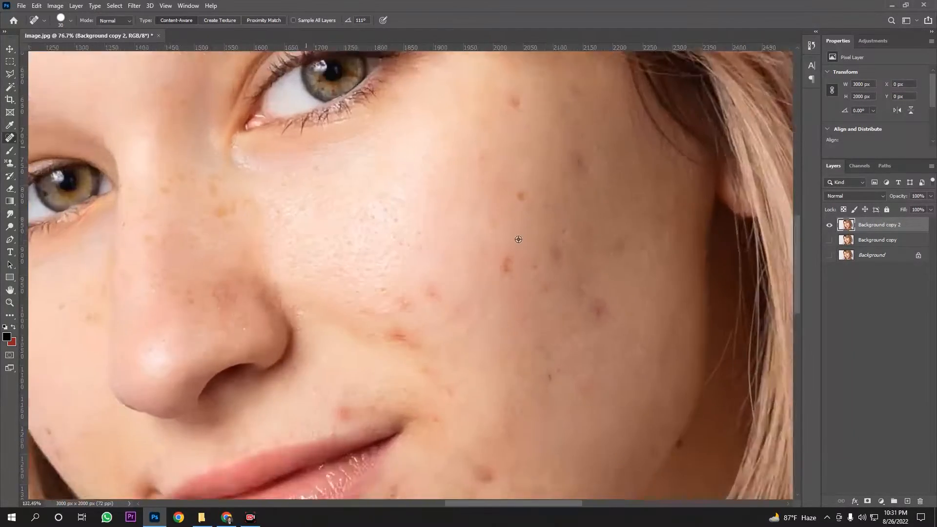
scroll(518, 239, "up", 2)
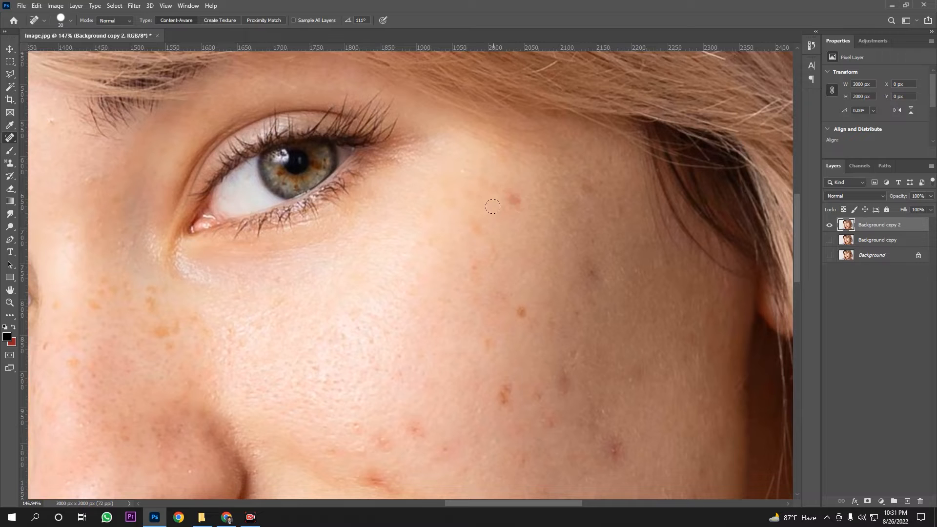
left_click(65, 21)
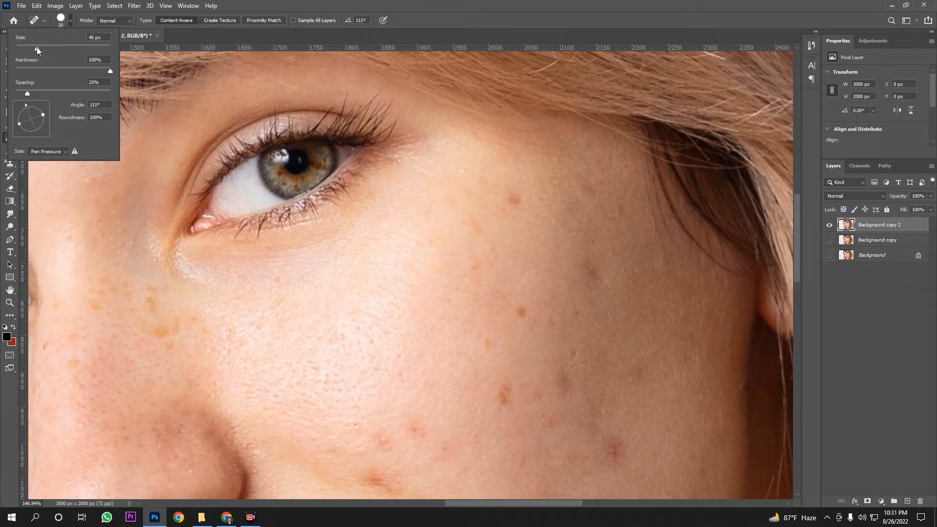
left_click_drag(28, 47, 30, 46)
type("]")
Enlarge the healing brush to 40 px and remove the blemishes on the upper cheek beside the outer eye corner
left_click(516, 200)
left_click(461, 200)
key("]")
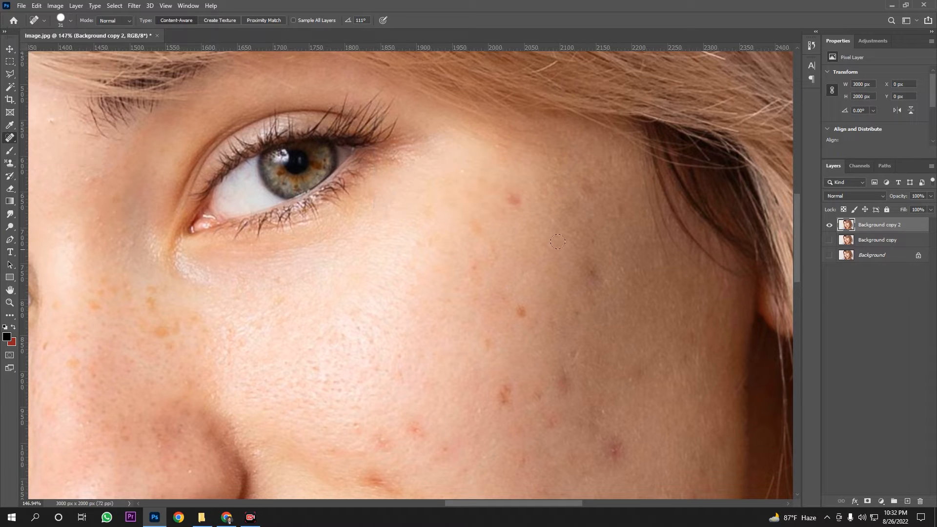
key("]")
key("bracketleft")
left_click(513, 198)
key("bracketright")
left_click(589, 192)
left_click(603, 159)
Heal the dark and red spots on the cheek below the outer eye corner
scroll(588, 151, "down", 3)
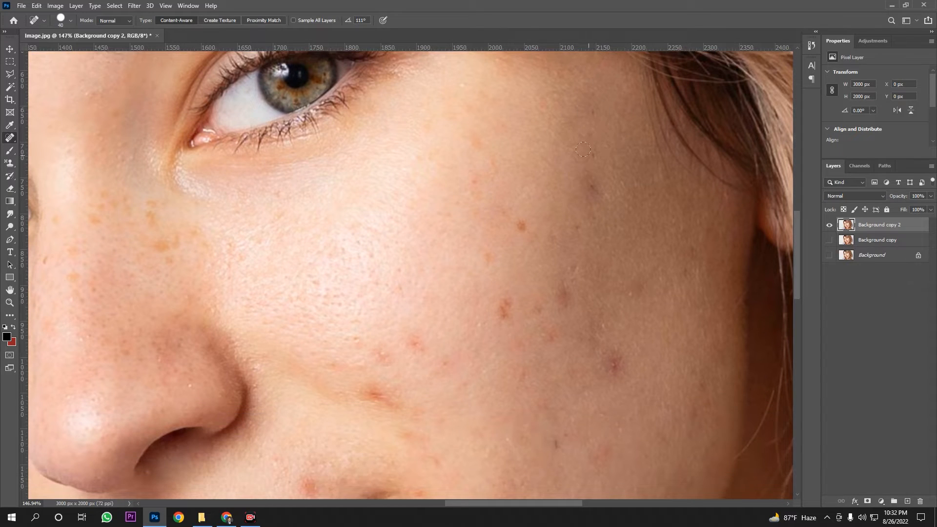
key("bracketleft")
left_click(590, 191)
left_click(600, 160)
left_click(589, 193)
mouse_move(510, 125)
left_mouse_down()
mouse_move(494, 127)
mouse_move(495, 160)
left_mouse_up()
left_click(476, 182)
left_click(520, 226)
Heal the acne spots across the middle of the cheek and above the upper lip
scroll(537, 232, "down", 2)
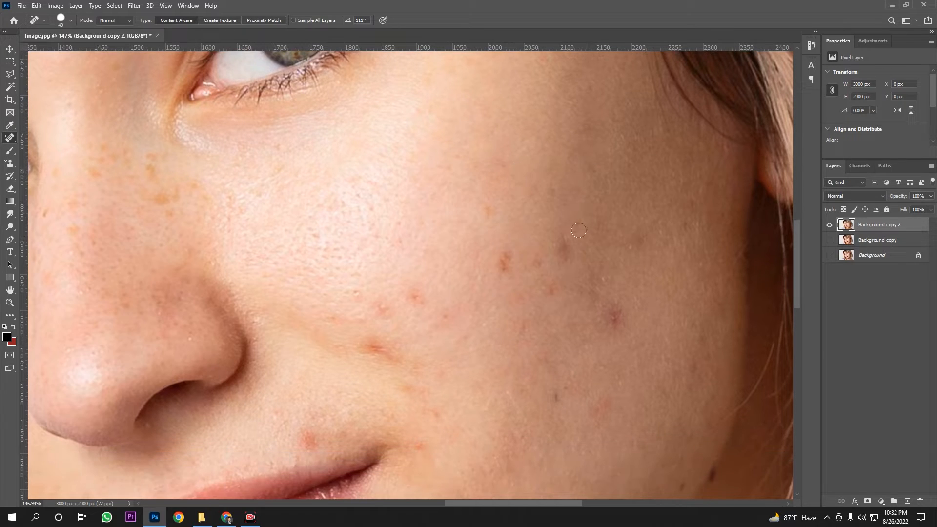
scroll(579, 230, "down", 9)
left_click(320, 265)
scroll(603, 194, "down", 3)
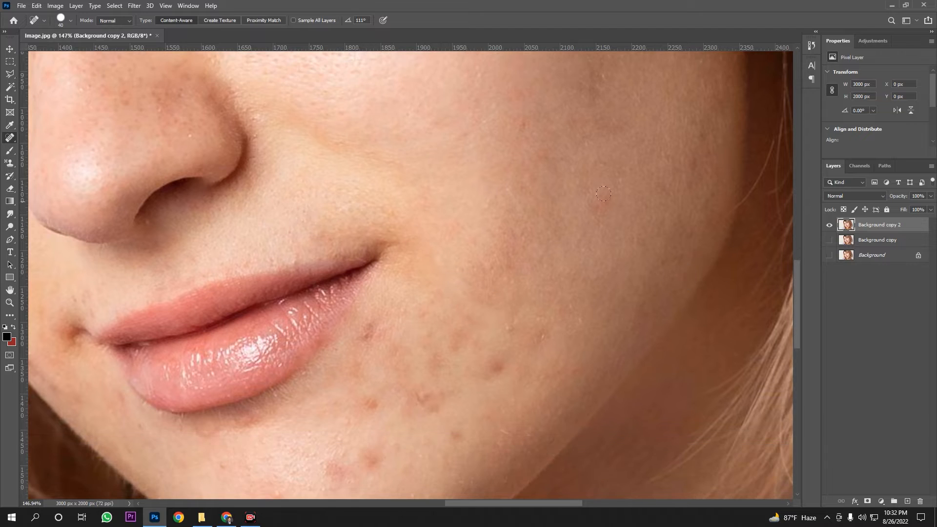
Heal the cluster of blemishes on the lower cheek between the mouth corner and the jaw
scroll(604, 194, "down", 4)
left_click(498, 277)
left_click_drag(478, 231, 450, 269)
left_click(449, 226)
left_click(436, 278)
mouse_move(438, 315)
left_mouse_down()
mouse_move(416, 321)
mouse_move(388, 285)
left_mouse_up()
left_click(456, 350)
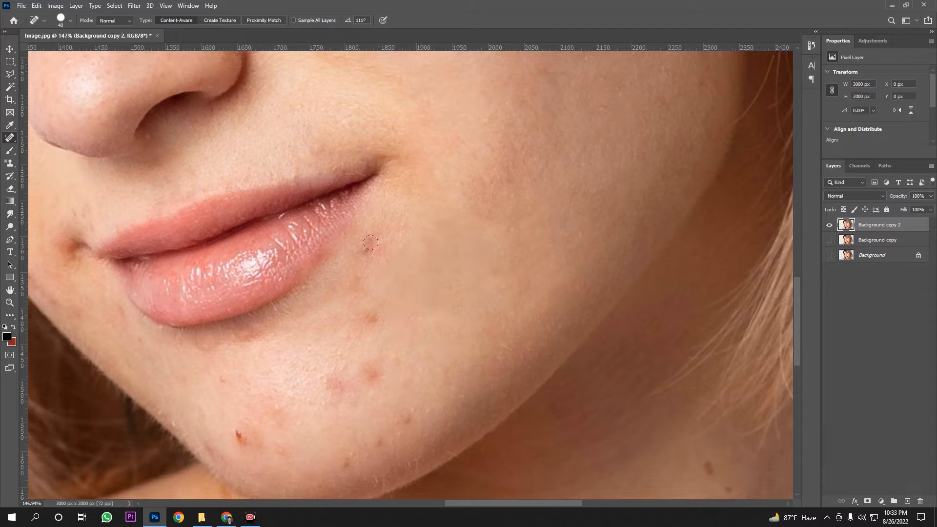
Heal the red spots below the lower lip and across the chin
left_click(370, 250)
scroll(372, 249, "down", 4)
left_click(372, 288)
left_click(379, 360)
left_click(337, 302)
left_click(250, 353)
Heal the remaining chin mark and the spots along the edge of the cheek nearest the floral sleeve
scroll(280, 330, "left", 10)
left_click(249, 290)
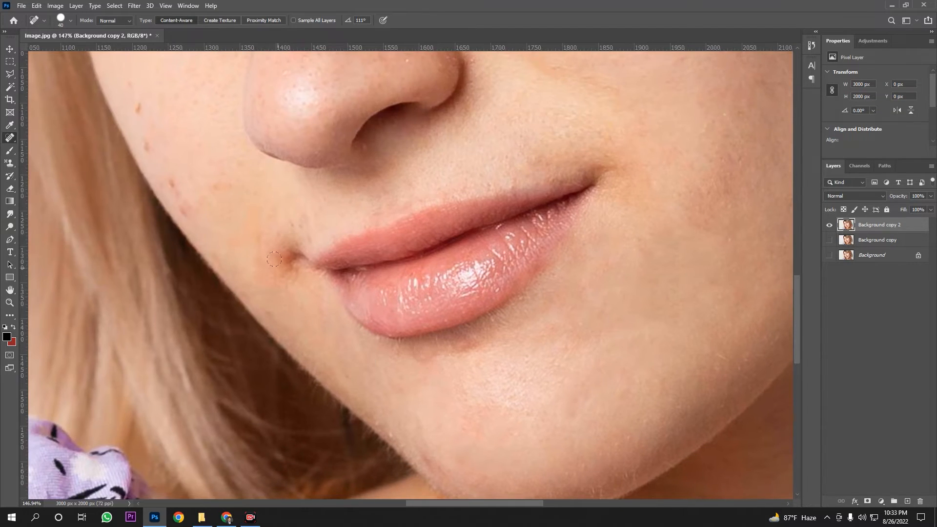
left_click(173, 187)
left_click(185, 210)
scroll(171, 200, "up", 2)
left_click(148, 190)
left_click(138, 156)
Reduce the healing brush to 25 px and remove the freckles on the nose bridge and around the inner eyes
scroll(147, 159, "up", 8)
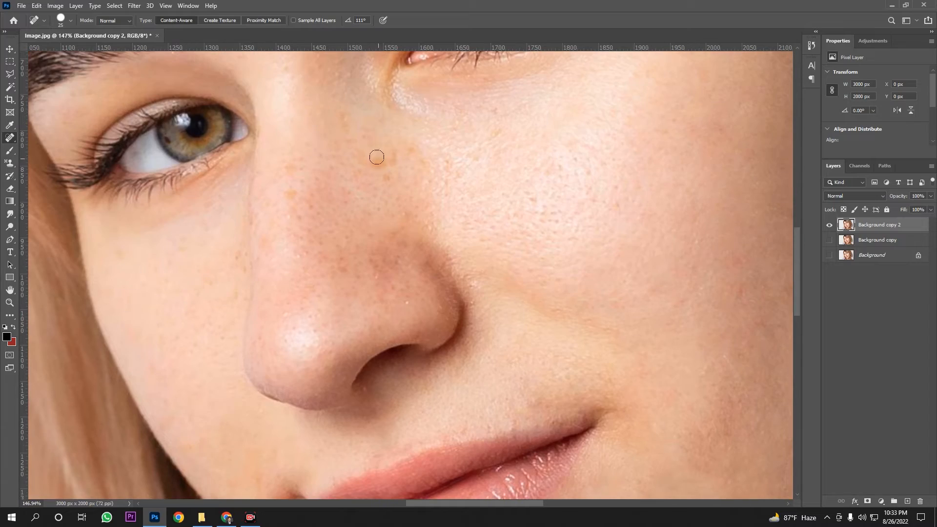
left_click(453, 171)
scroll(415, 215, "up", 4)
left_click(355, 147)
left_click_drag(208, 125, 213, 157)
Enlarge the healing brush to 45 px and retouch the skin between the eyebrows
scroll(254, 122, "down", 8)
scroll(375, 415, "up", 6)
scroll(394, 397, "down", 2)
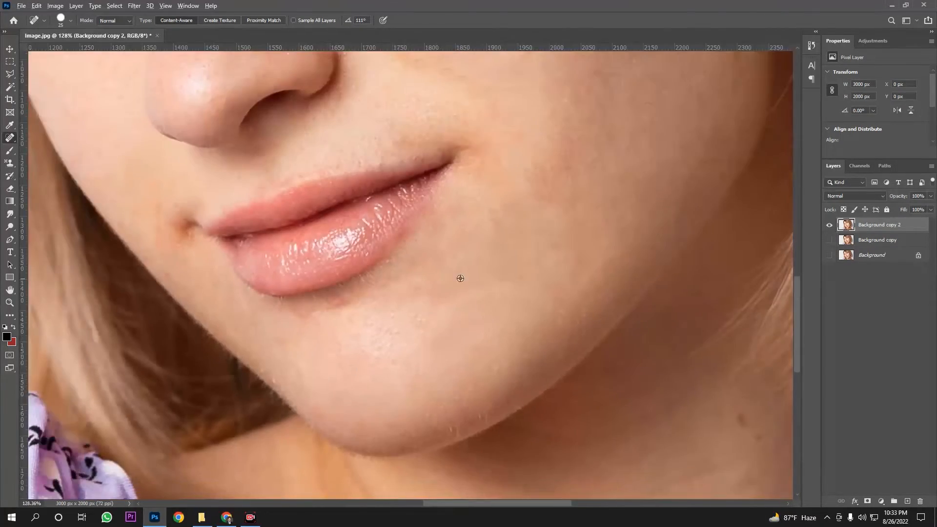
scroll(460, 278, "down", 3)
scroll(431, 336, "down", 7)
scroll(350, 255, "up", 8)
key("bracketright")
key("bracketright")
key("bracketright")
key("bracketright")
scroll(415, 317, "down", 5)
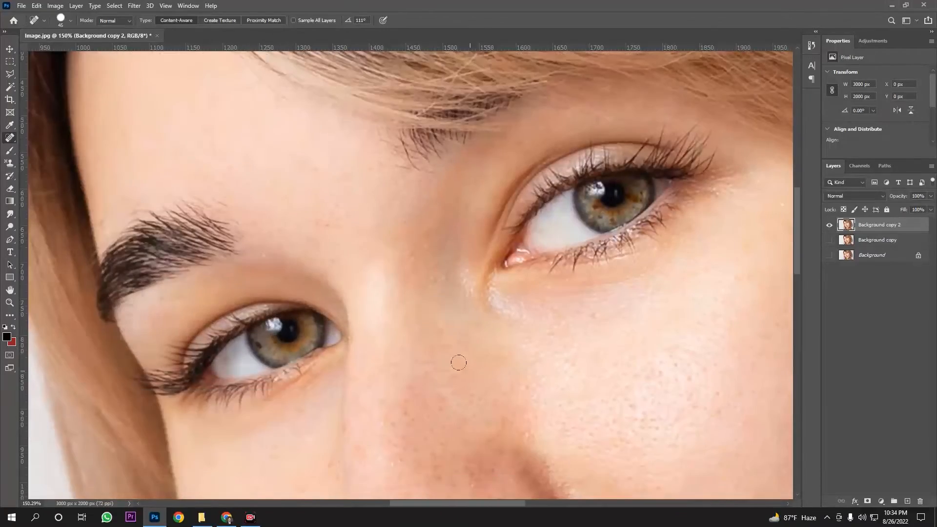
left_click(429, 229)
Reduce the healing brush to 25 px and heal the small spots on the nose
scroll(383, 292, "down", 4)
scroll(363, 261, "down", 4)
scroll(375, 288, "up", 6)
key("bracketleft")
key("bracketleft")
key("bracketleft")
key("bracketleft")
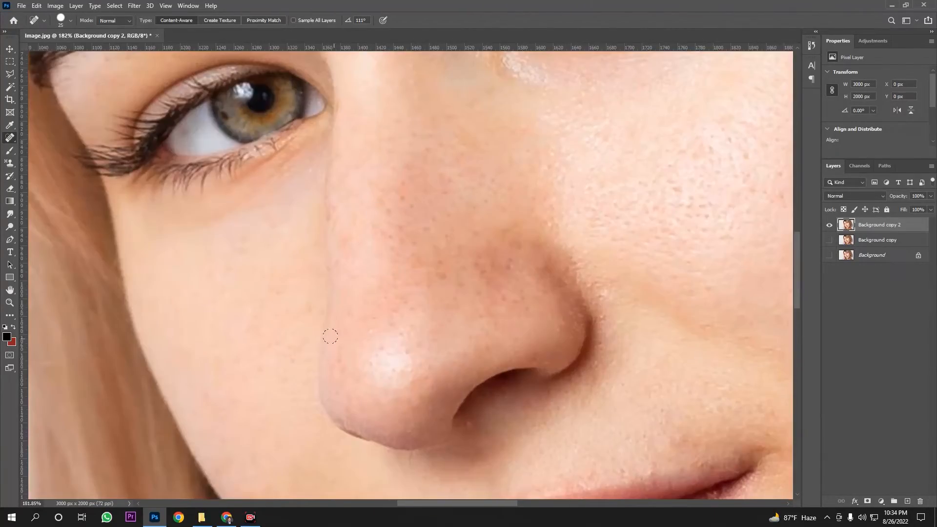
left_click(405, 342)
scroll(405, 341, "down", 5)
scroll(606, 241, "up", 3)
Heal the last faint marks beside the nose and on the broad cheek
left_click(608, 242)
scroll(273, 360, "up", 4)
scroll(425, 317, "down", 5)
scroll(537, 196, "up", 4)
left_click(546, 195)
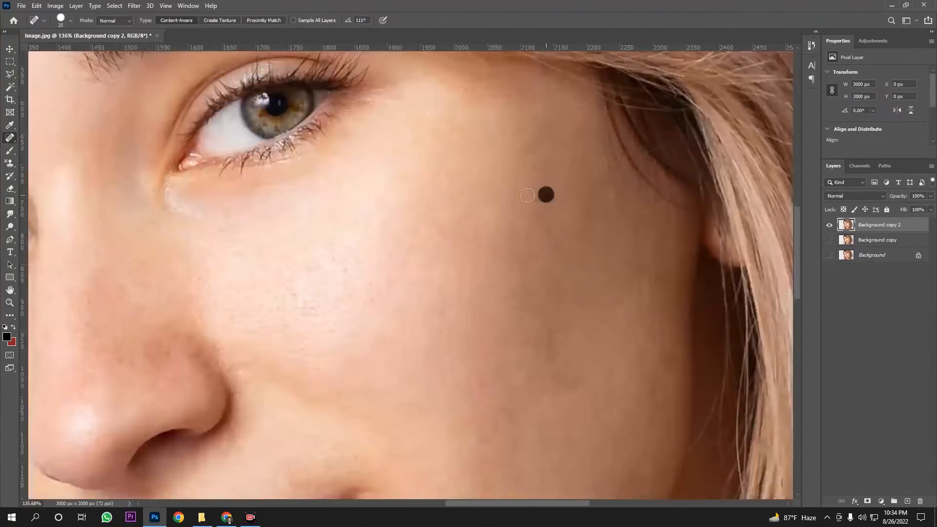
scroll(528, 195, "down", 5)
scroll(430, 254, "up", 5)
left_click(442, 262)
Show the unretouched copy beneath and toggle the retouched top layer to compare the skin before and after
scroll(407, 266, "down", 8)
scroll(475, 305, "down", 4)
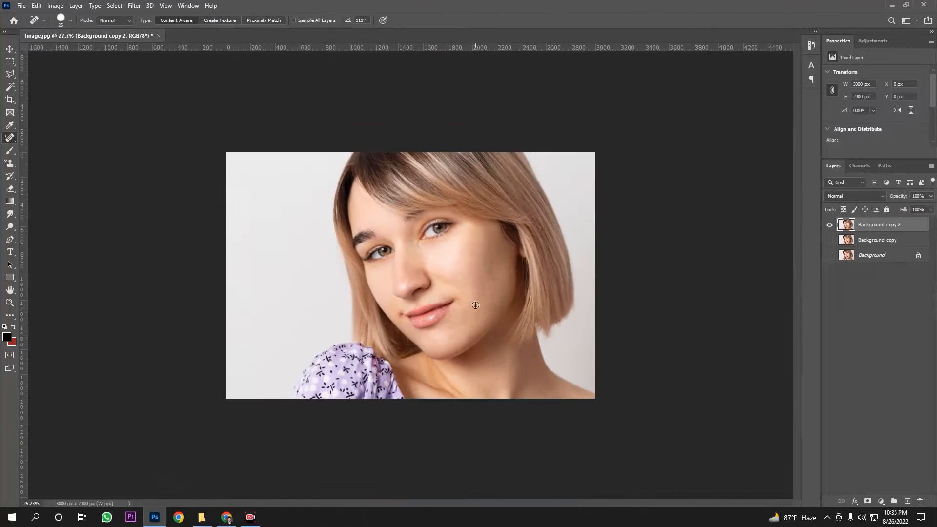
scroll(439, 319, "up", 4)
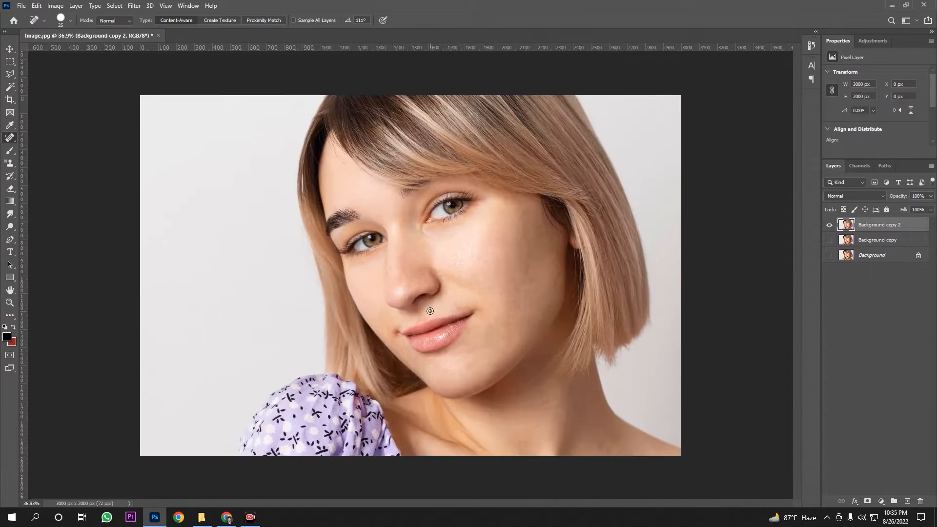
left_click(829, 240)
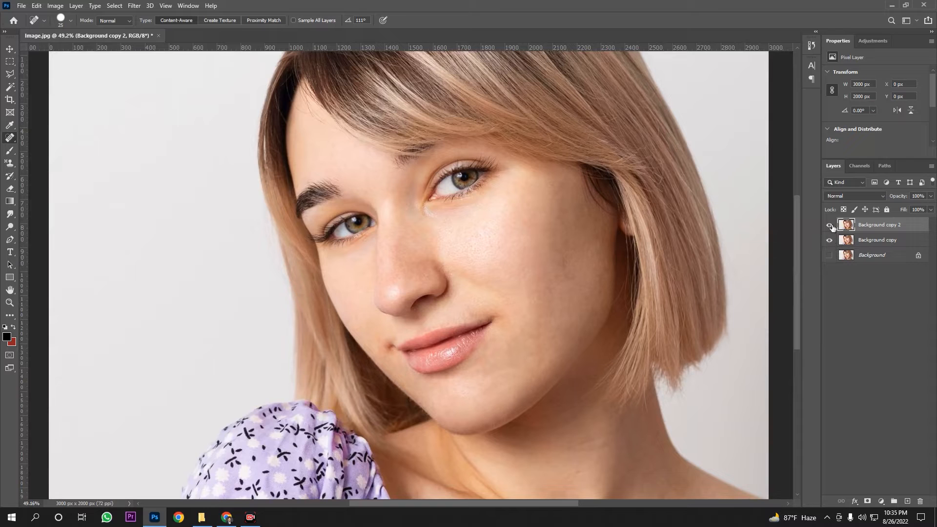
left_click(829, 225)
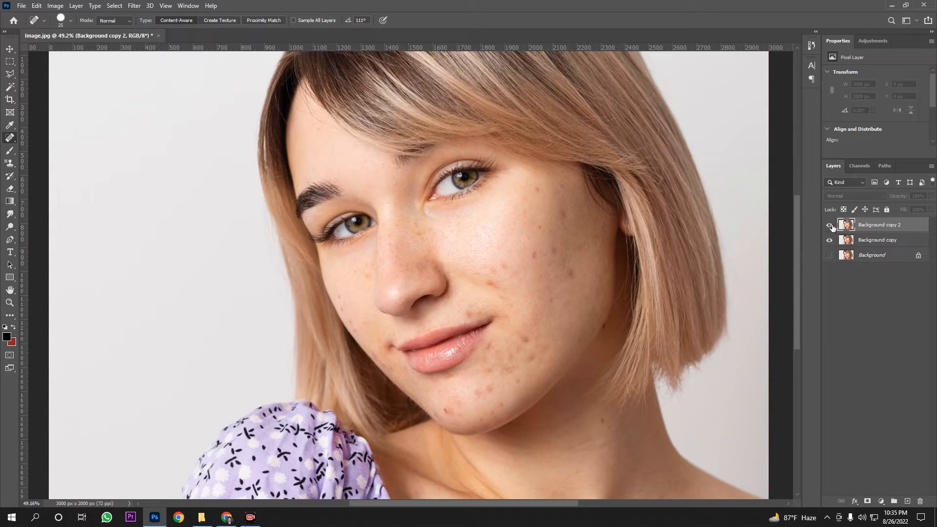
left_click(829, 225)
left_click(830, 225)
left_click(829, 225)
key("ctrl+minus")
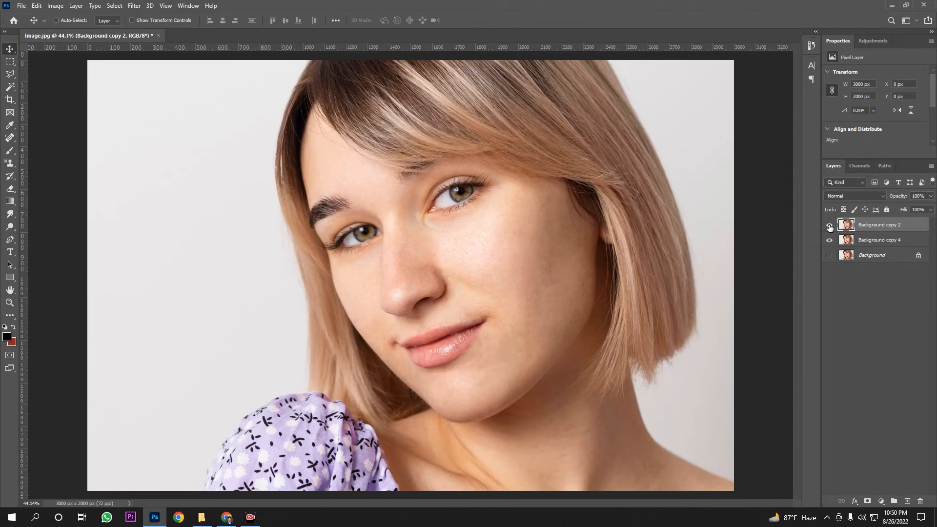
left_click(829, 225)
left_click(829, 225)
Duplicate the retouched Background copy 2 layer and check the duplicate by toggling its visibility
left_click_drag(877, 233, 907, 503)
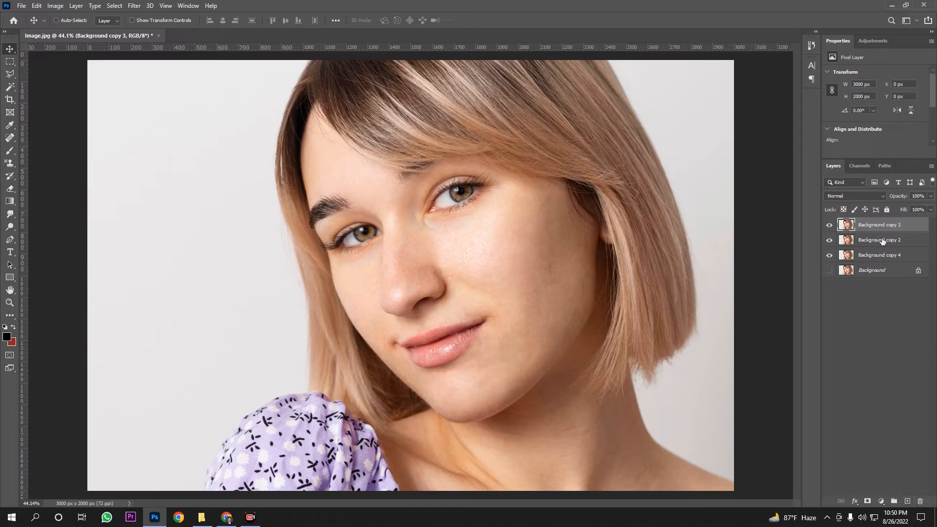
left_click(830, 226)
left_click(829, 225)
Invert the colours of the topmost layer and set its blend mode to Vivid Light
left_click(57, 8)
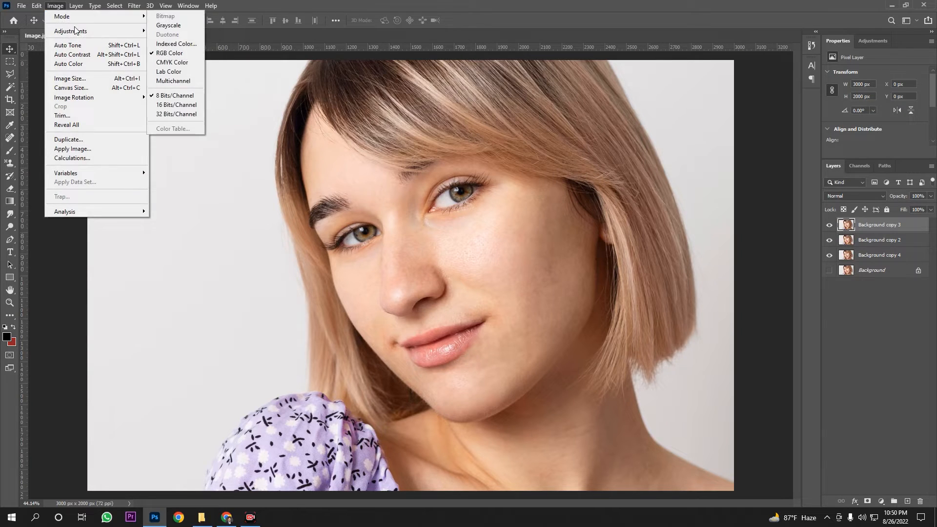
mouse_move(125, 31)
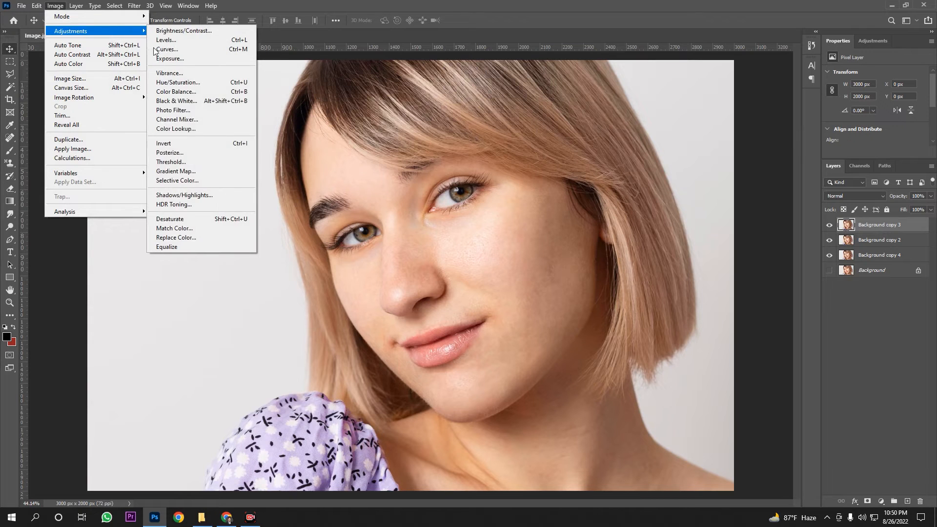
left_click(180, 143)
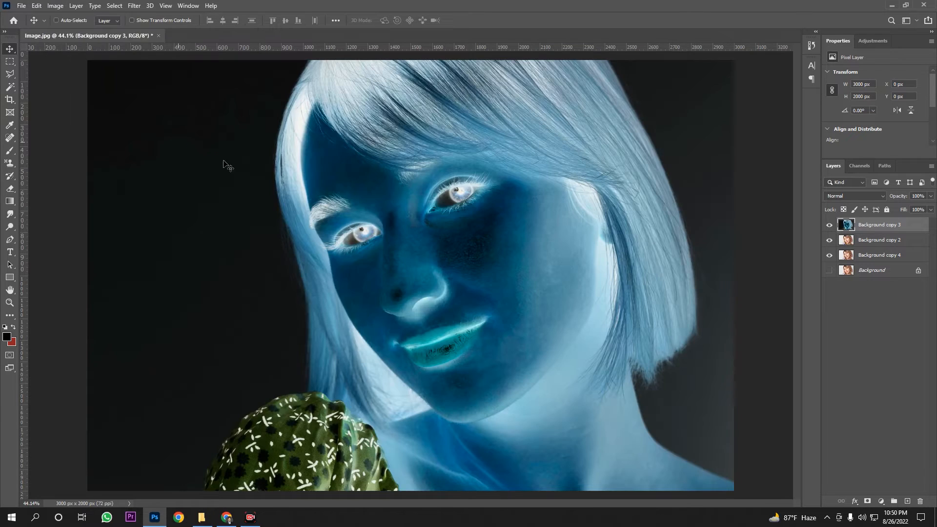
left_click(860, 194)
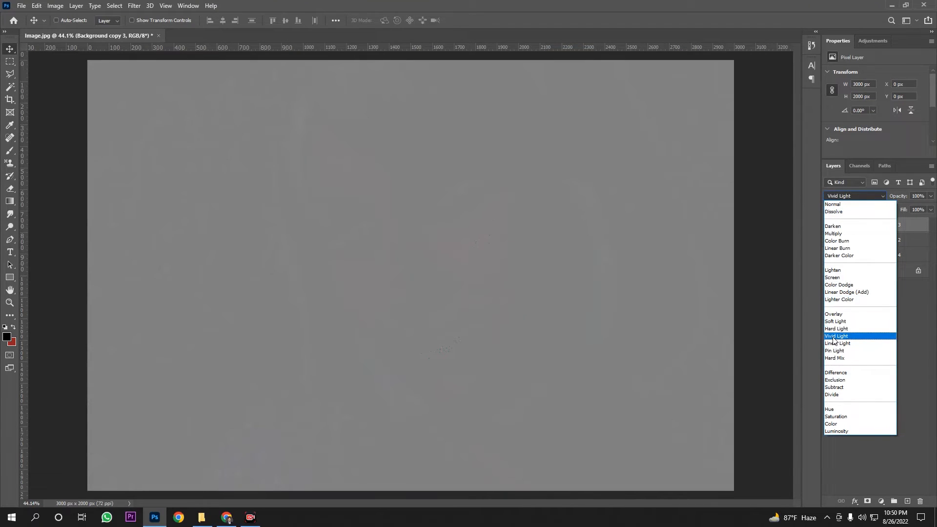
left_click(849, 336)
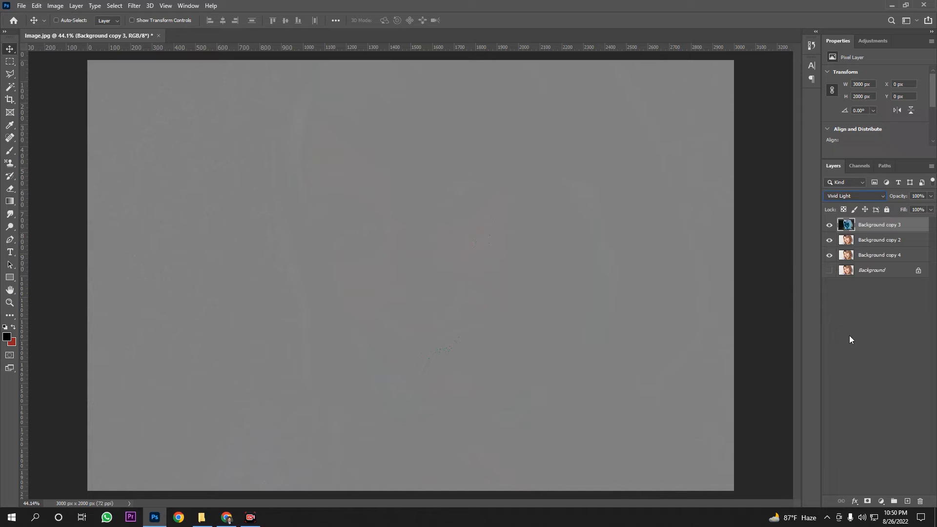
Apply a High Pass filter with a radius of 11 pixels to the inverted Vivid Light layer
left_click(134, 6)
mouse_move(159, 201)
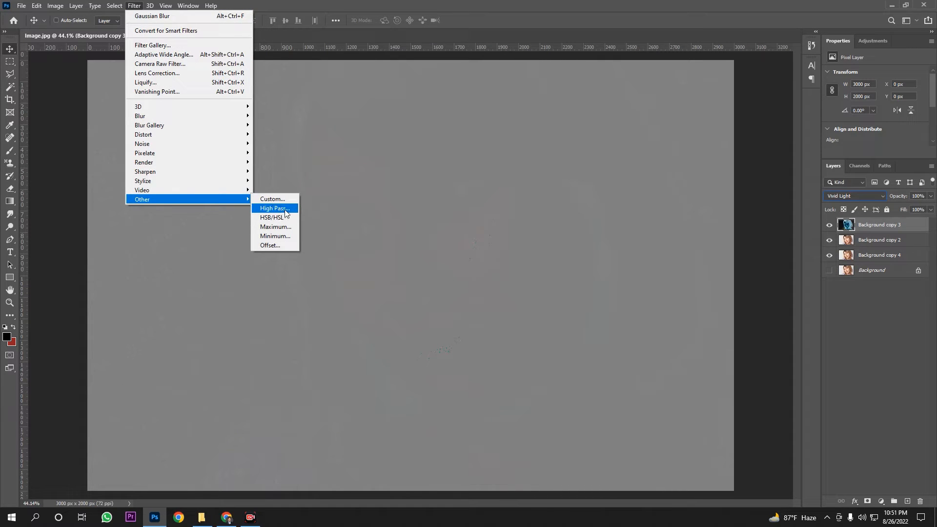
left_click(285, 209)
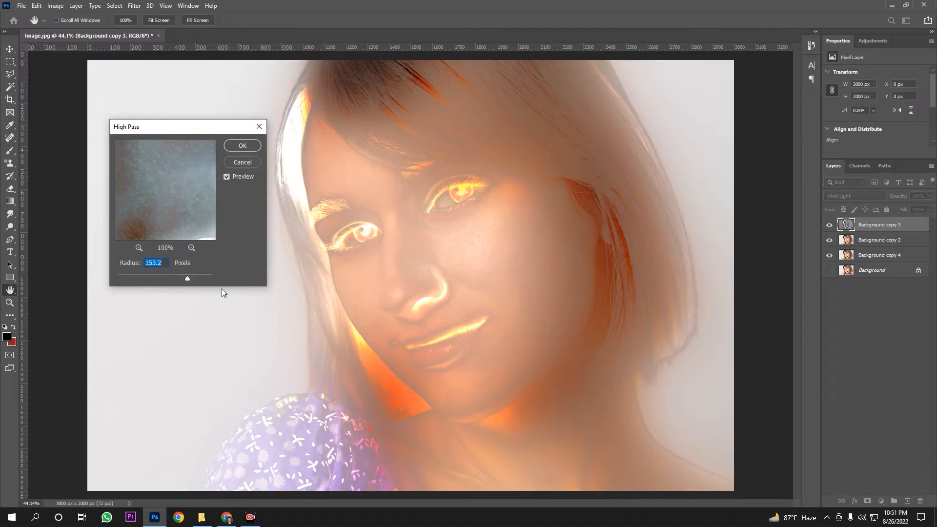
left_click_drag(185, 277, 157, 279)
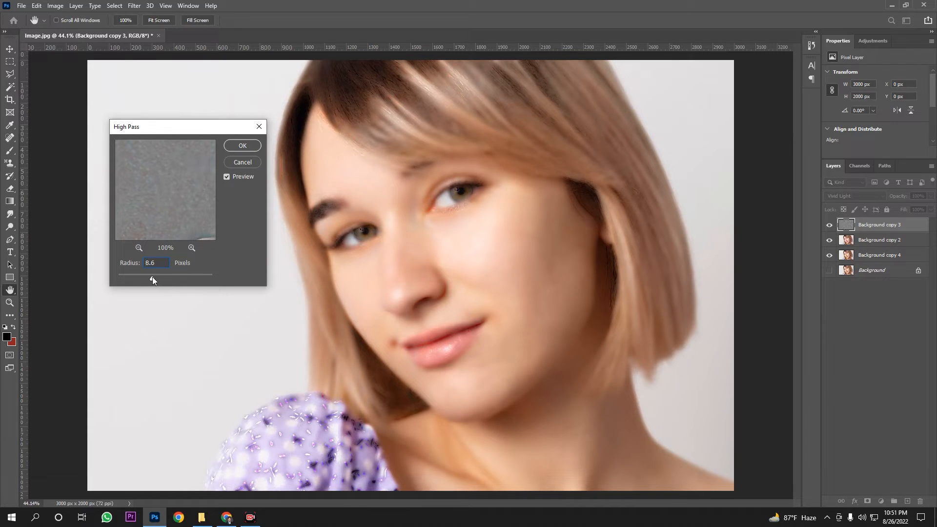
left_click_drag(154, 276, 138, 269)
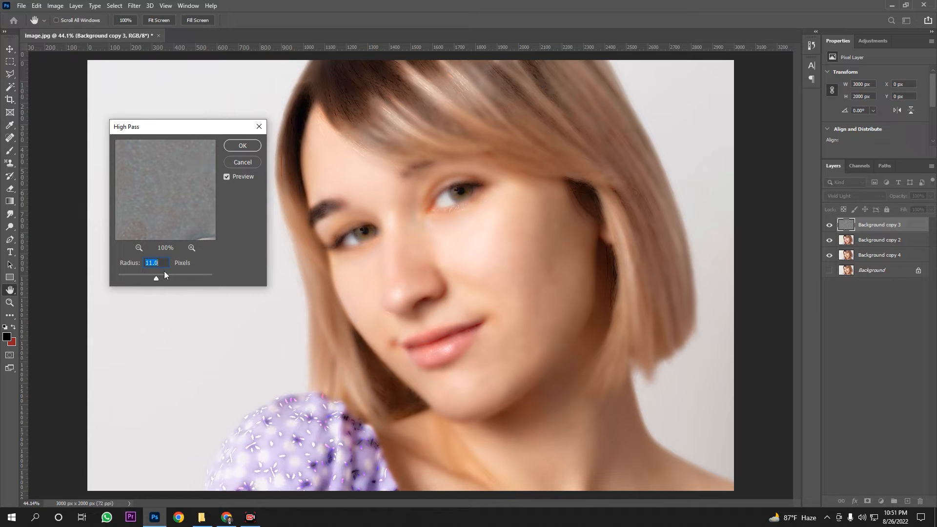
left_click(242, 146)
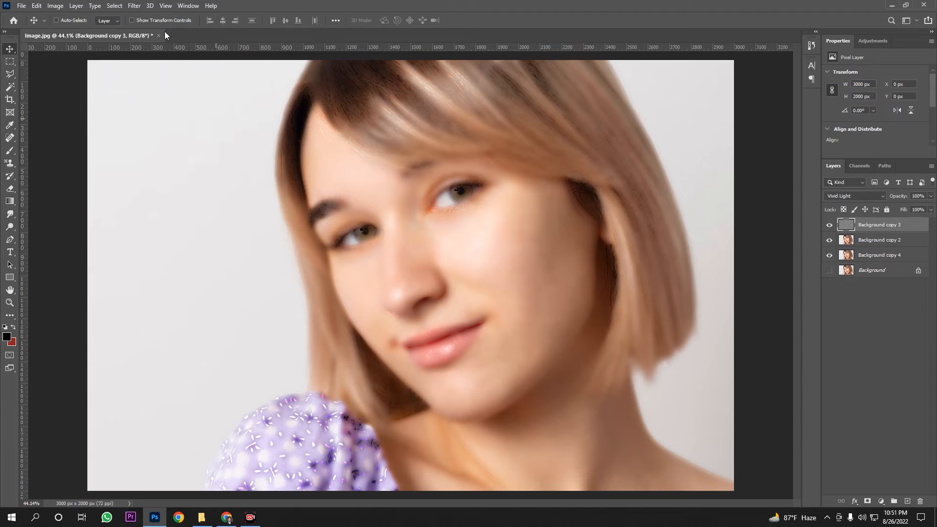
Apply a Gaussian Blur with a radius of 3 pixels to the high-pass layer
left_click(136, 6)
mouse_move(205, 116)
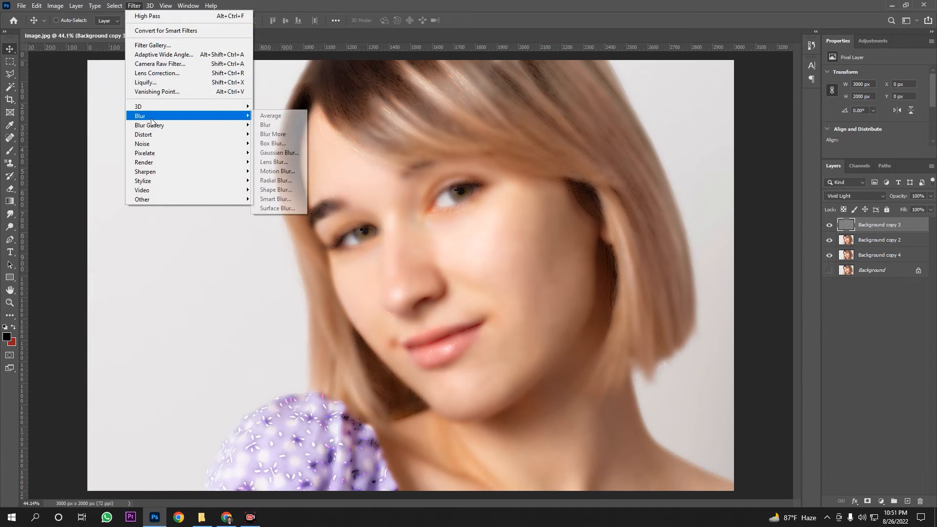
left_click(279, 153)
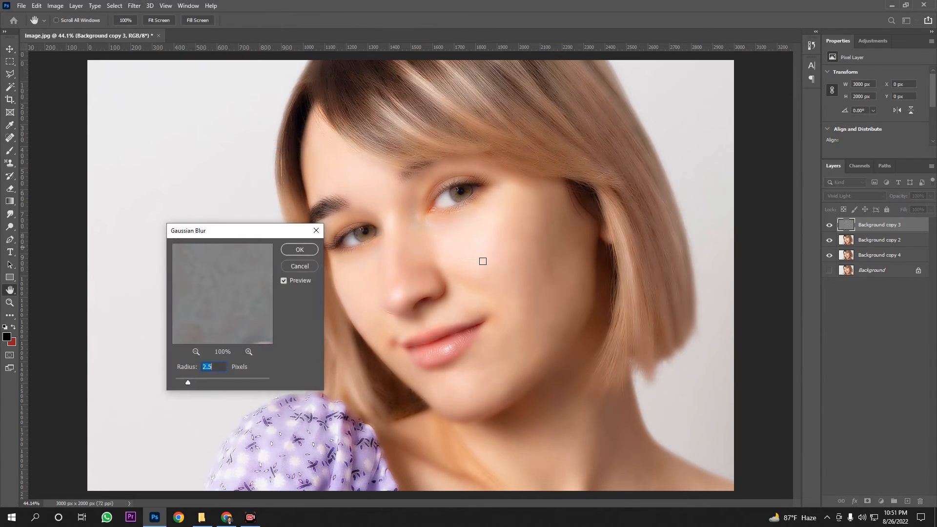
left_click_drag(258, 231, 229, 223)
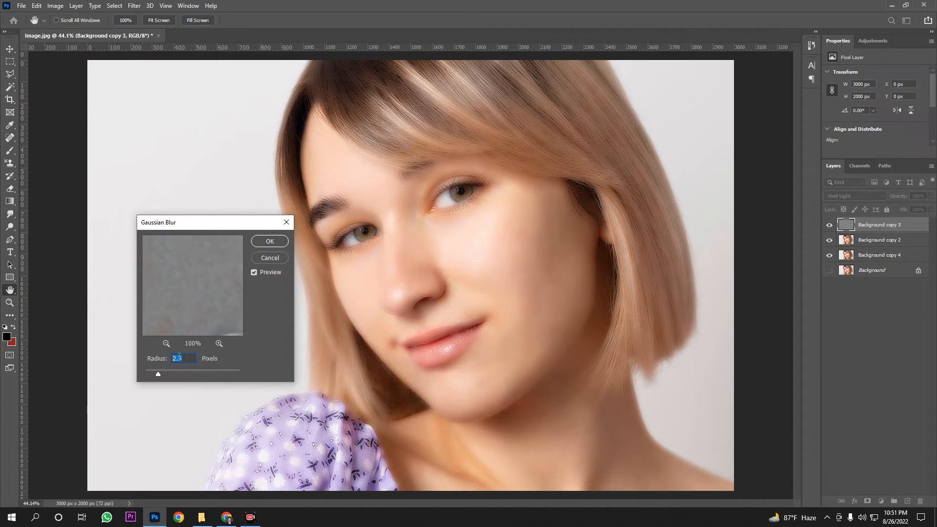
type("3")
left_click(276, 240)
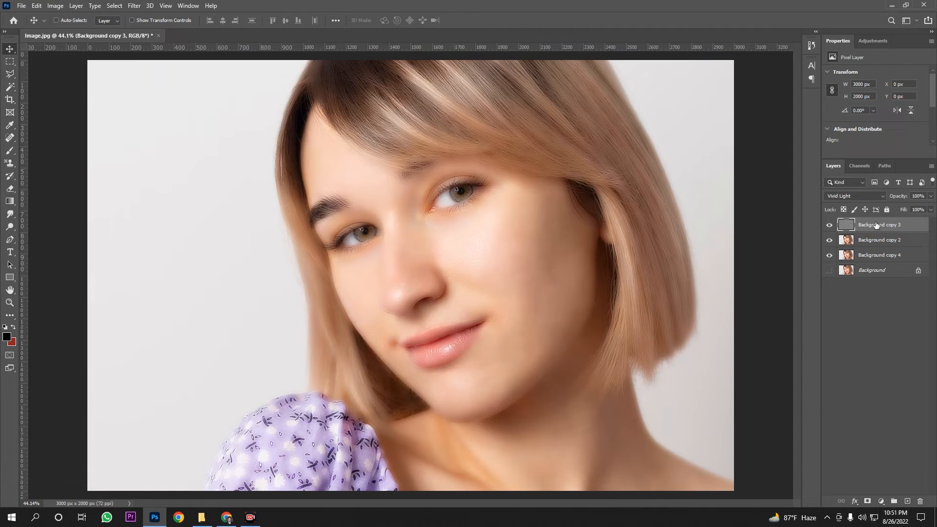
Add a layer mask to the Background copy 3 layer and invert the mask to black
left_click(866, 502)
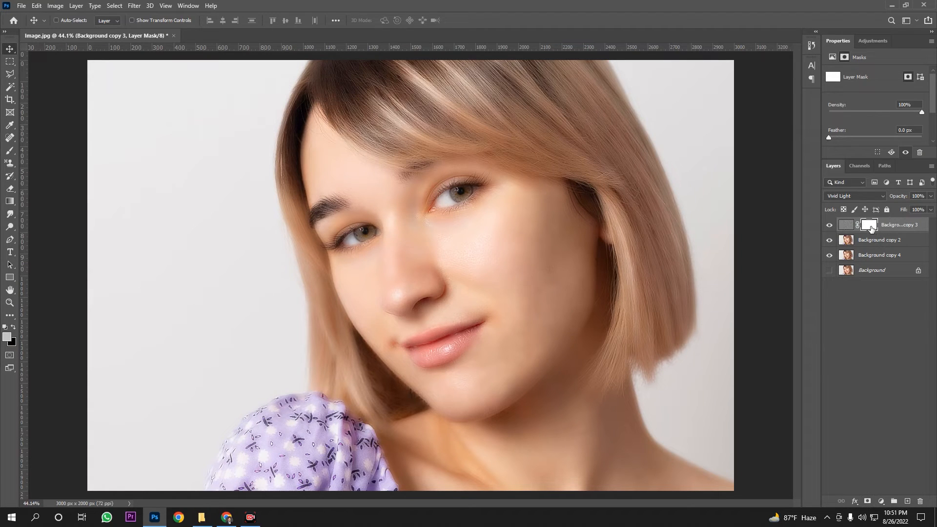
key("ctrl+i")
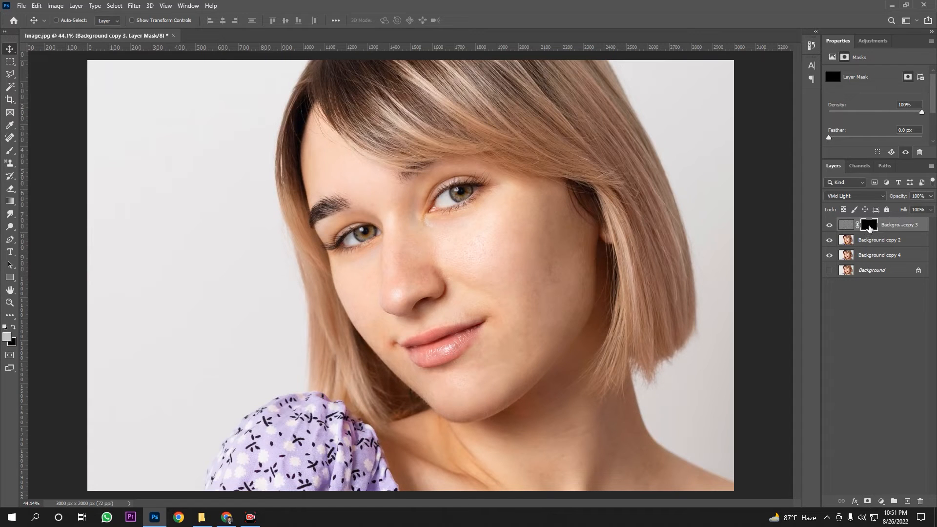
Enlarge a soft light Brush to about 200 px and paint the smoothing into the mask over the broad cheek and nose
left_click(10, 150)
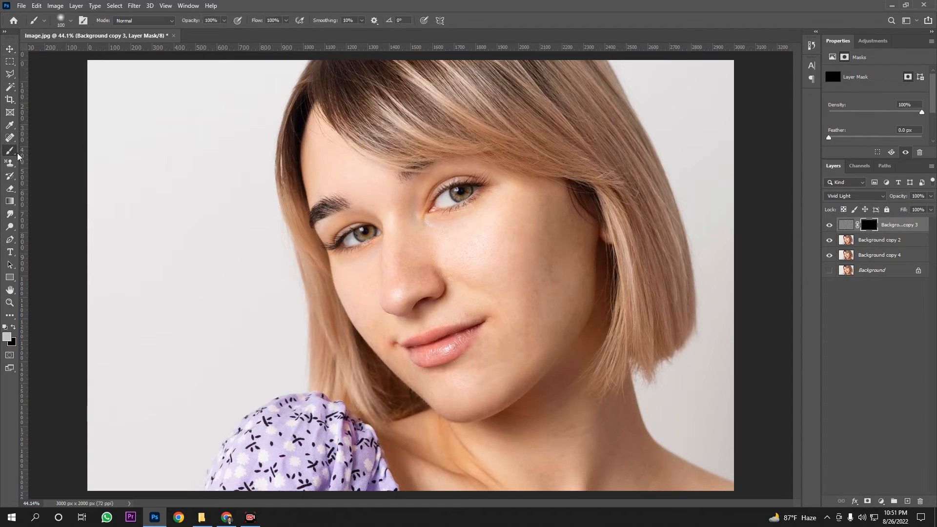
scroll(566, 288, "up", 3)
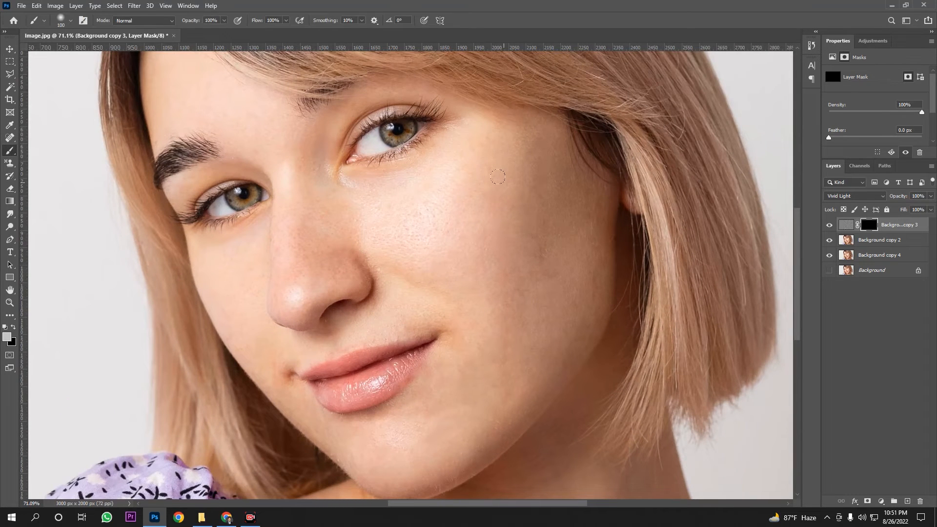
key("bracketright")
key("bracketright")
key("bracketright")
scroll(229, 189, "up", 3)
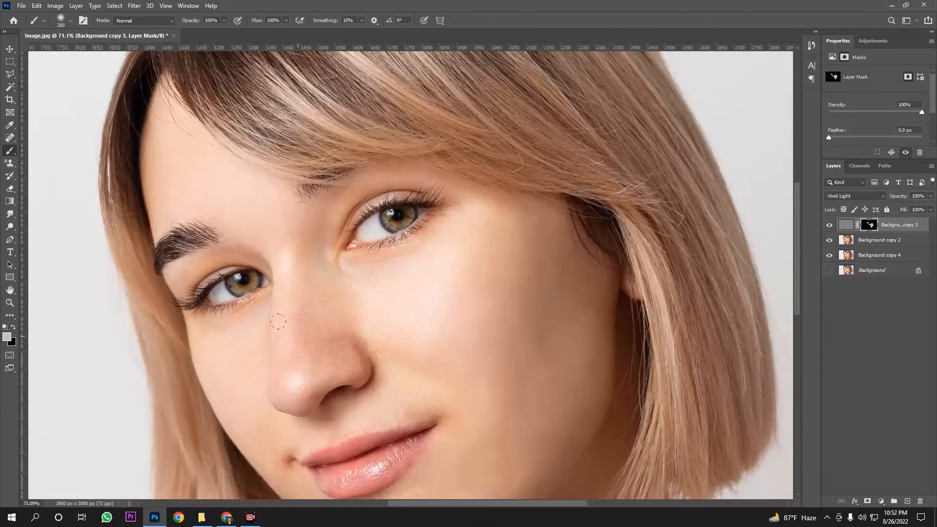
Paint the smoothing into the mask over the remaining facial skin, including around the mouth and chin, adjusting the brush size to fit each area
scroll(301, 348, "down", 4)
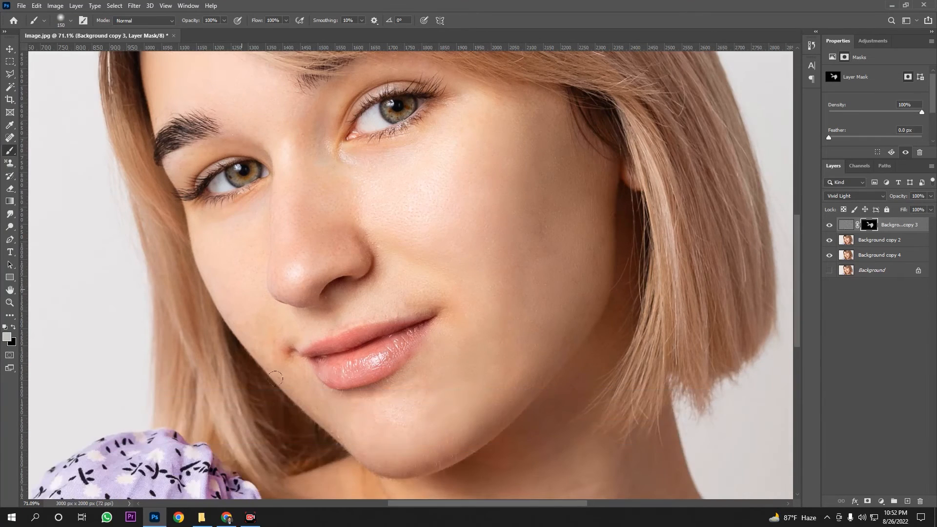
key("bracketleft")
key("bracketleft")
key("bracketleft")
key("bracketleft")
key("bracketright")
key("bracketright")
key("bracketright")
key("bracketright")
key("bracketleft")
key("bracketleft")
key("bracketright")
key("bracketright")
Toggle the visibility of the masked smoothing layer to compare the skin with and without smoothing
scroll(534, 252, "down", 3)
scroll(535, 252, "down", 1)
scroll(534, 251, "up", 2)
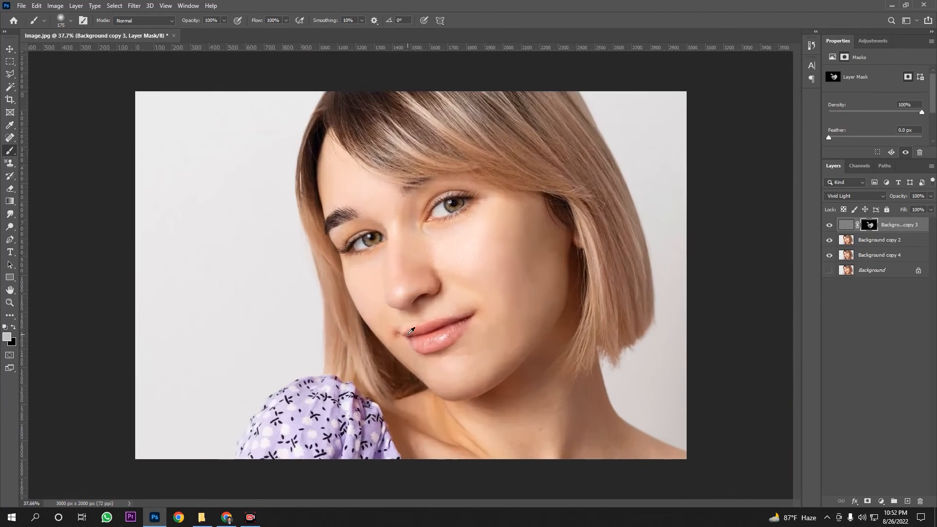
left_click(830, 225)
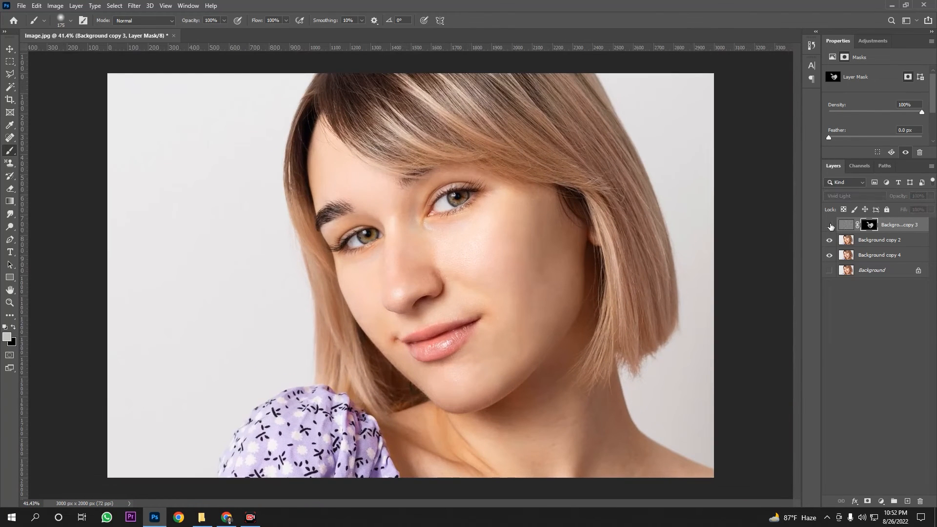
left_click(830, 225)
left_click(829, 225)
left_click(829, 225)
Examine the smoothed skin across the whole portrait and close up on the face
scroll(495, 284, "down", 7)
scroll(428, 354, "up", 4)
scroll(431, 350, "up", 1)
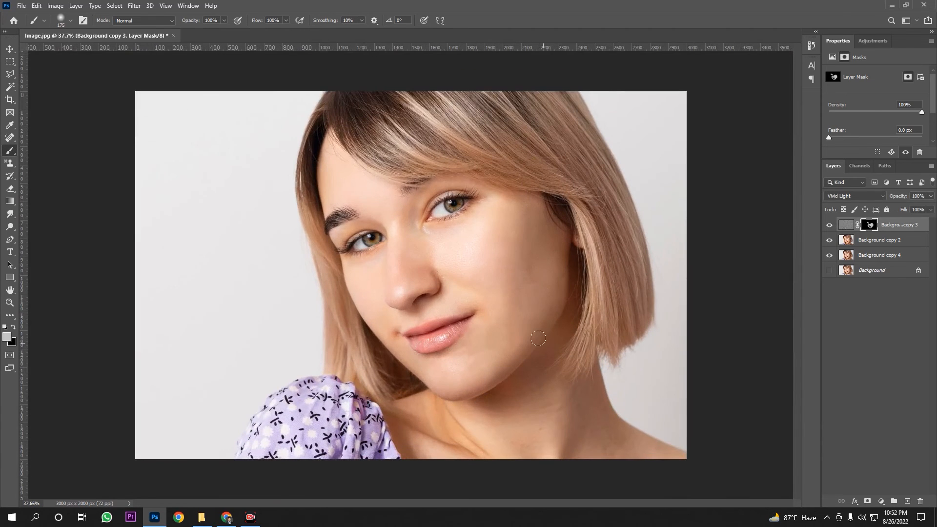
scroll(541, 339, "down", 2)
scroll(546, 339, "up", 1)
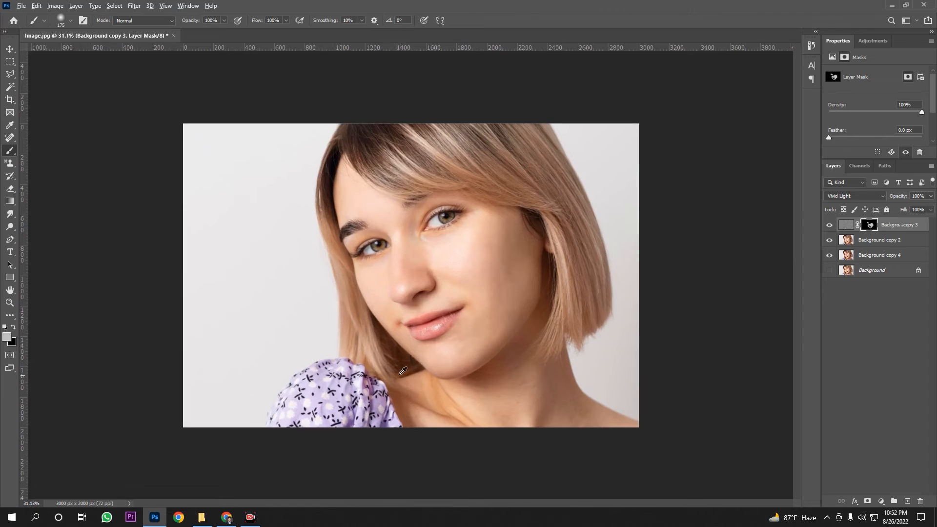
scroll(403, 370, "up", 2)
scroll(558, 318, "down", 1)
scroll(439, 266, "up", 2)
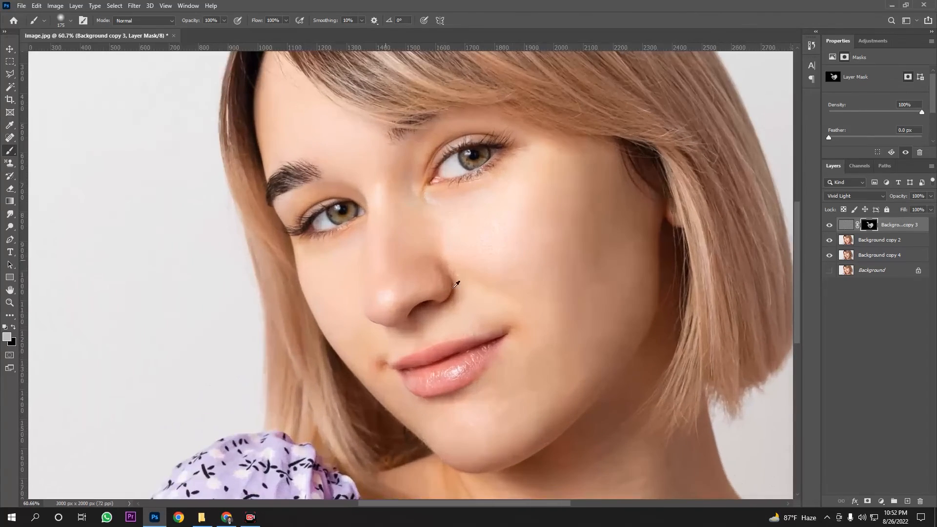
scroll(396, 181, "down", 4)
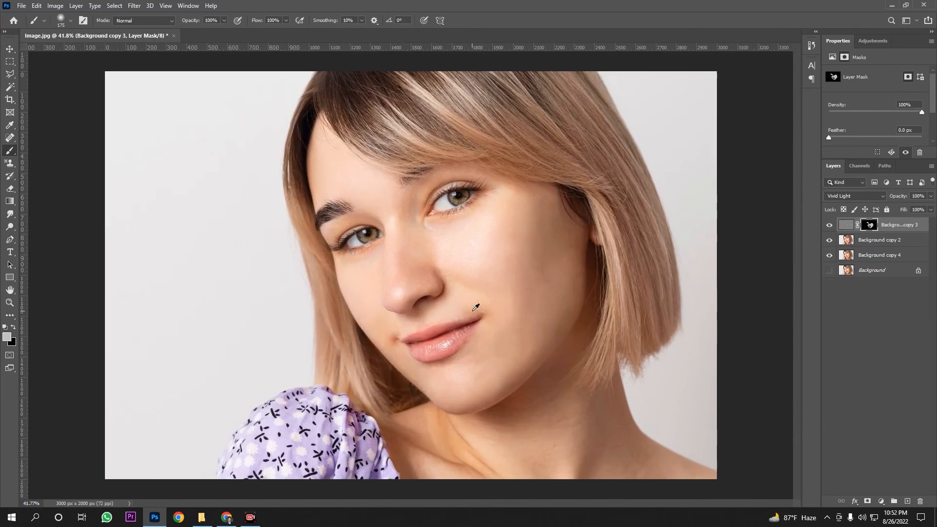
scroll(476, 310, "up", 2)
scroll(538, 303, "down", 2)
Select Background copy 4 and toggle the two retouched layers above it to compare the portrait before and after
left_click(867, 258)
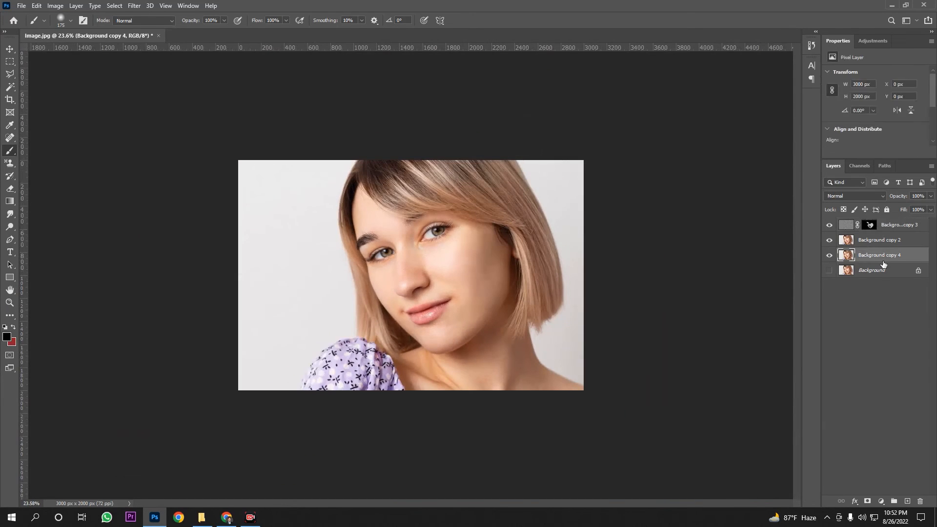
left_click_drag(829, 240, 830, 226)
scroll(526, 277, "up", 1)
scroll(527, 277, "up", 2)
scroll(389, 296, "down", 3)
scroll(432, 325, "up", 3)
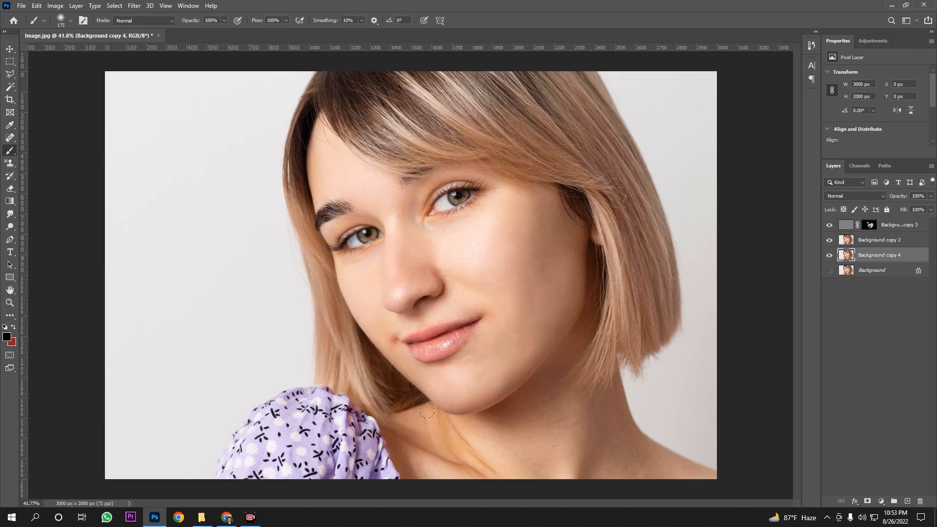
left_click(250, 517)
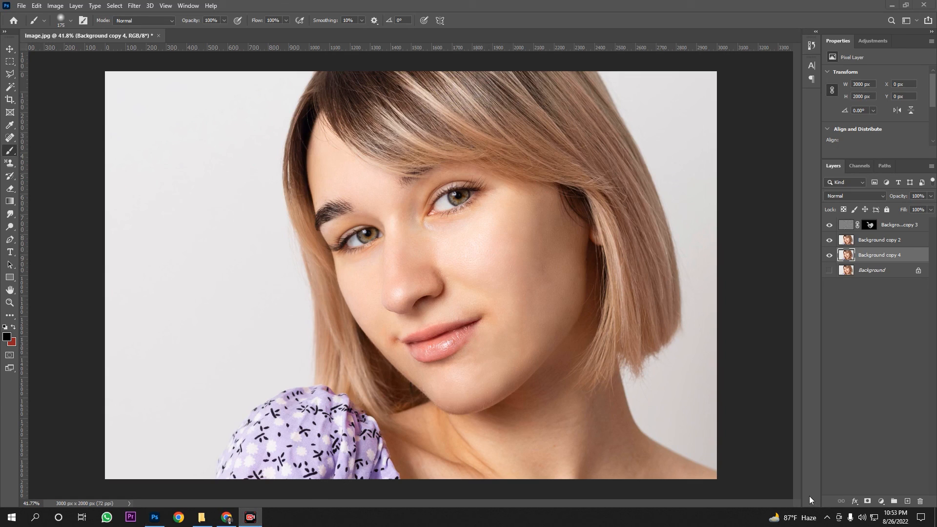